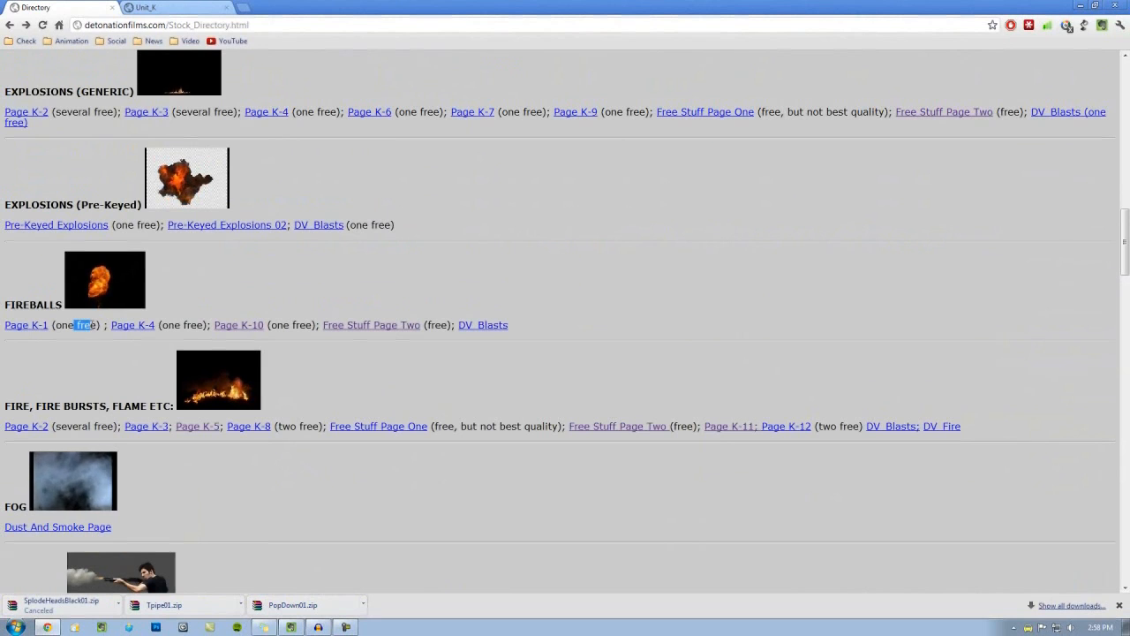
# - Look through the Detonation Films stock directory and the Unit_K page with the free Thunderpipe explosion clip
pyautogui.scroll(10, 348, 303)
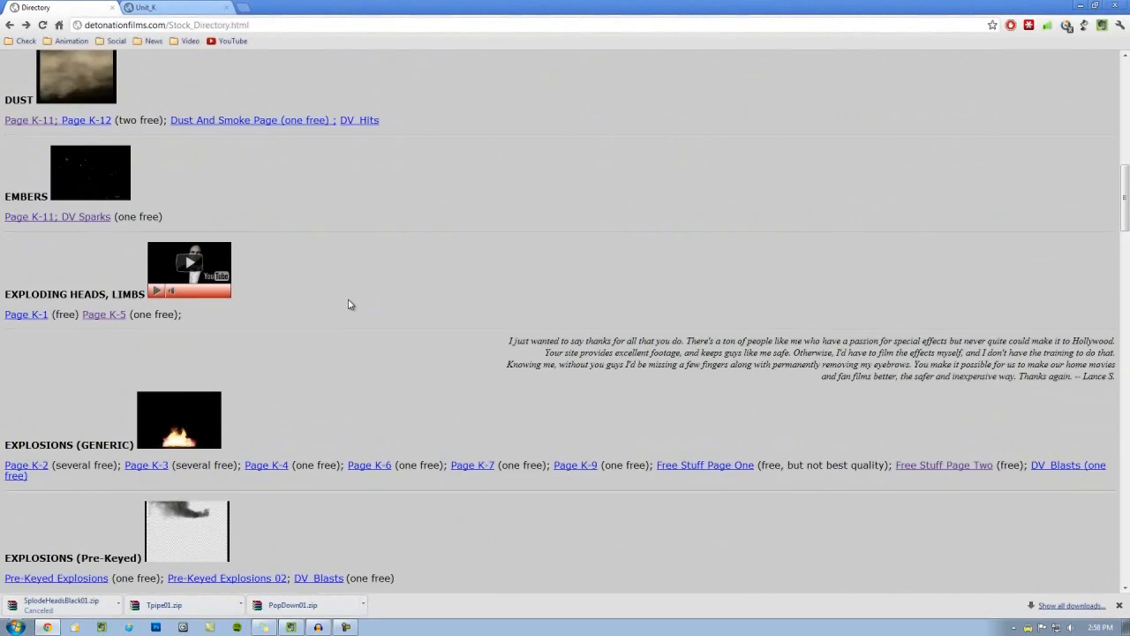
pyautogui.click(169, 7)
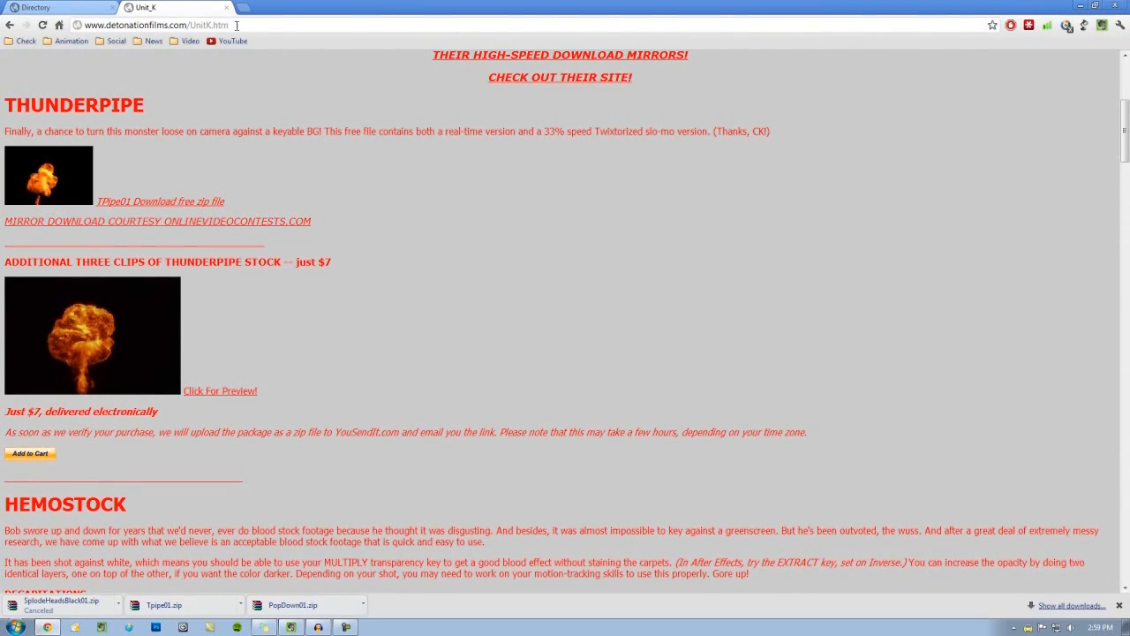
pyautogui.moveTo(227, 26); pyautogui.dragTo(187, 26)
pyautogui.click(250, 24)
pyautogui.moveTo(13, 108); pyautogui.dragTo(172, 114)
pyautogui.click(175, 130)
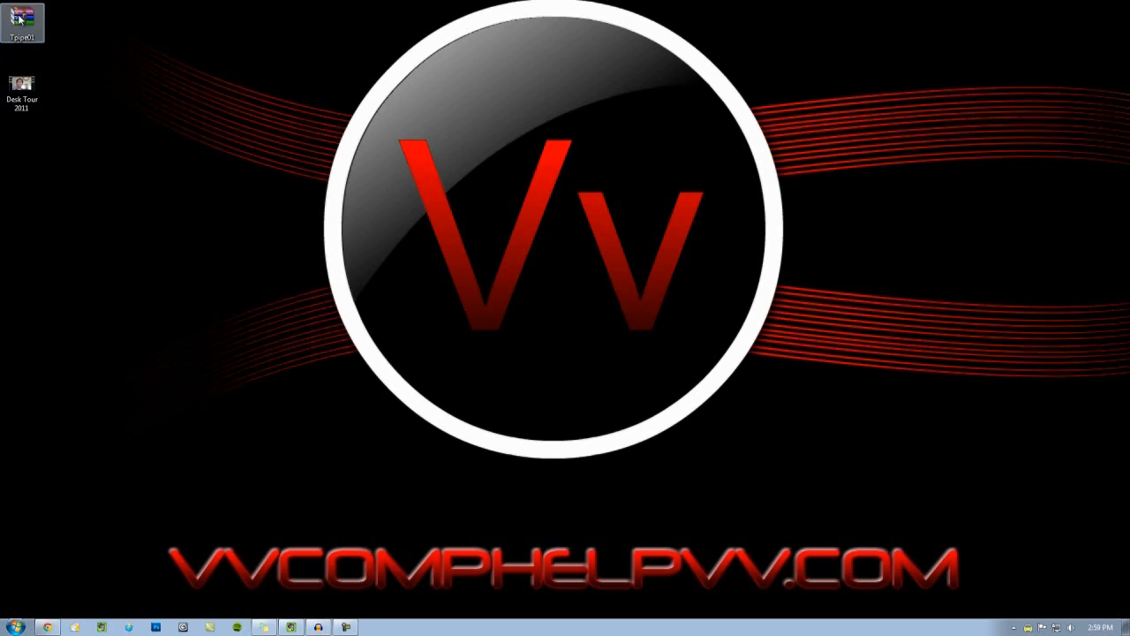
# - Extract Tpipe01a.mov from the Tpipe01 archive to the desktop, close the archive and open the extracted clip
pyautogui.doubleClick(22, 18)
pyautogui.moveTo(282, 166); pyautogui.dragTo(19, 143)
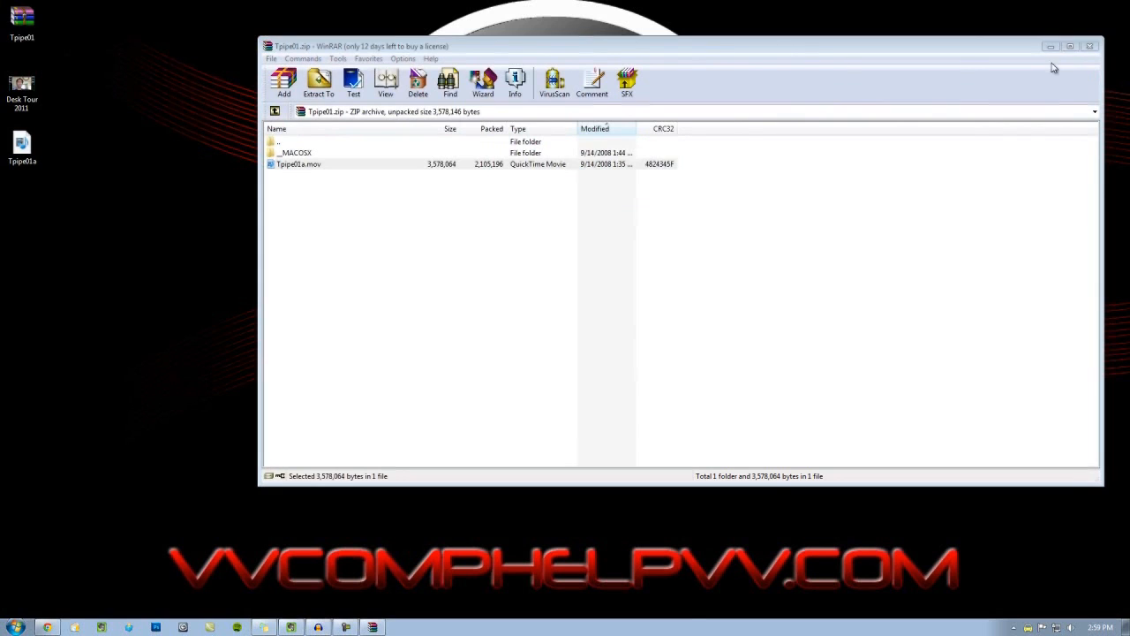
pyautogui.click(1090, 46)
pyautogui.click(22, 148)
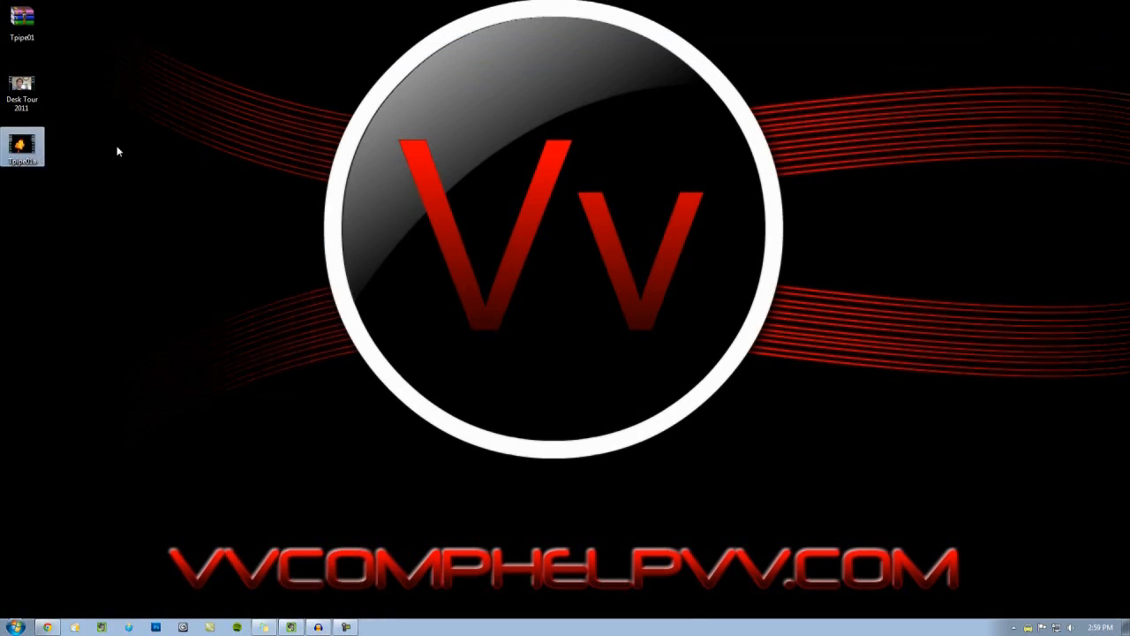
pyautogui.doubleClick(22, 148)
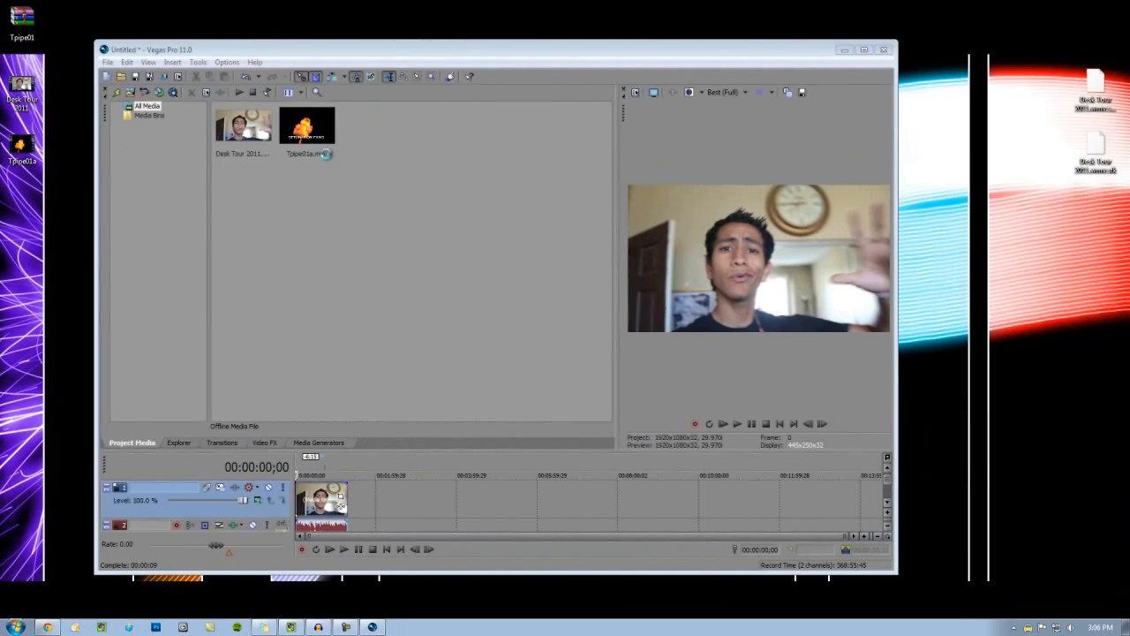
pyautogui.moveTo(347, 167); pyautogui.dragTo(244, 121)
pyautogui.click(362, 195)
pyautogui.moveTo(362, 195); pyautogui.dragTo(215, 107)
pyautogui.click(340, 232)
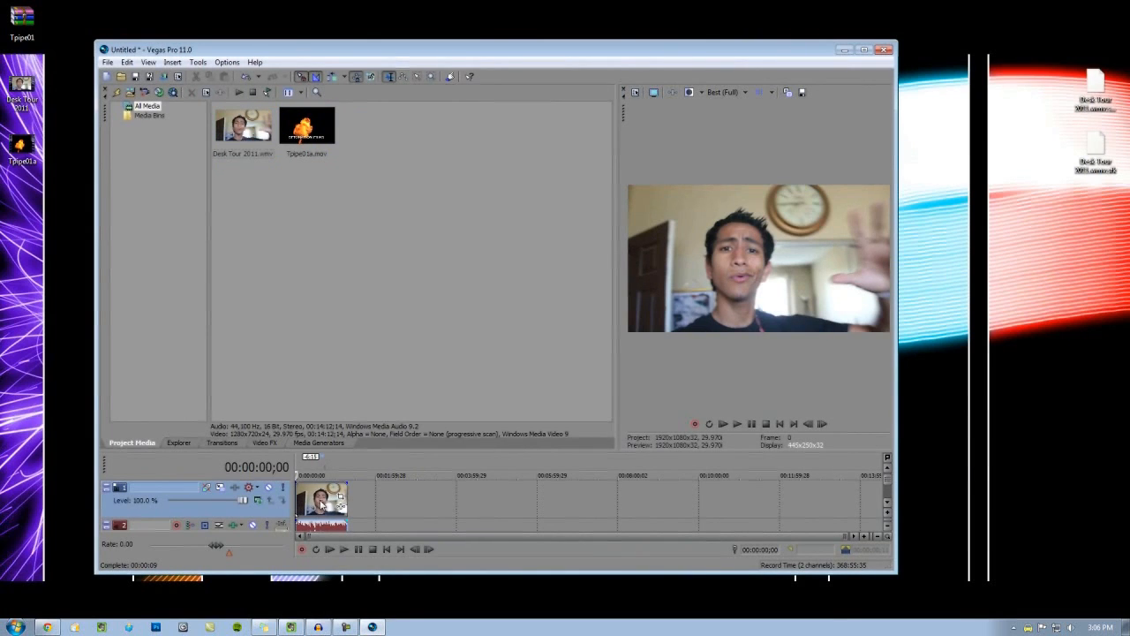
# - Maximize the Vegas Pro window and trim the end of the Desk Tour 2011 clip to about 51 seconds
pyautogui.moveTo(432, 572); pyautogui.dragTo(433, 605)
pyautogui.moveTo(37, 54); pyautogui.dragTo(69, 168)
pyautogui.doubleClick(414, 49)
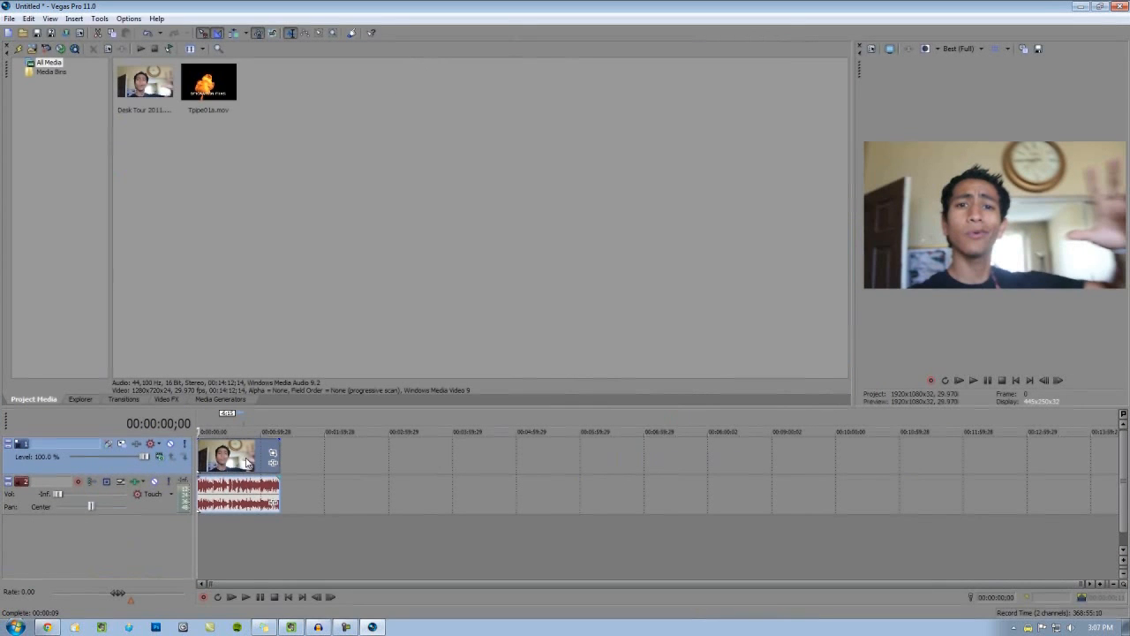
pyautogui.moveTo(276, 446); pyautogui.dragTo(253, 446)
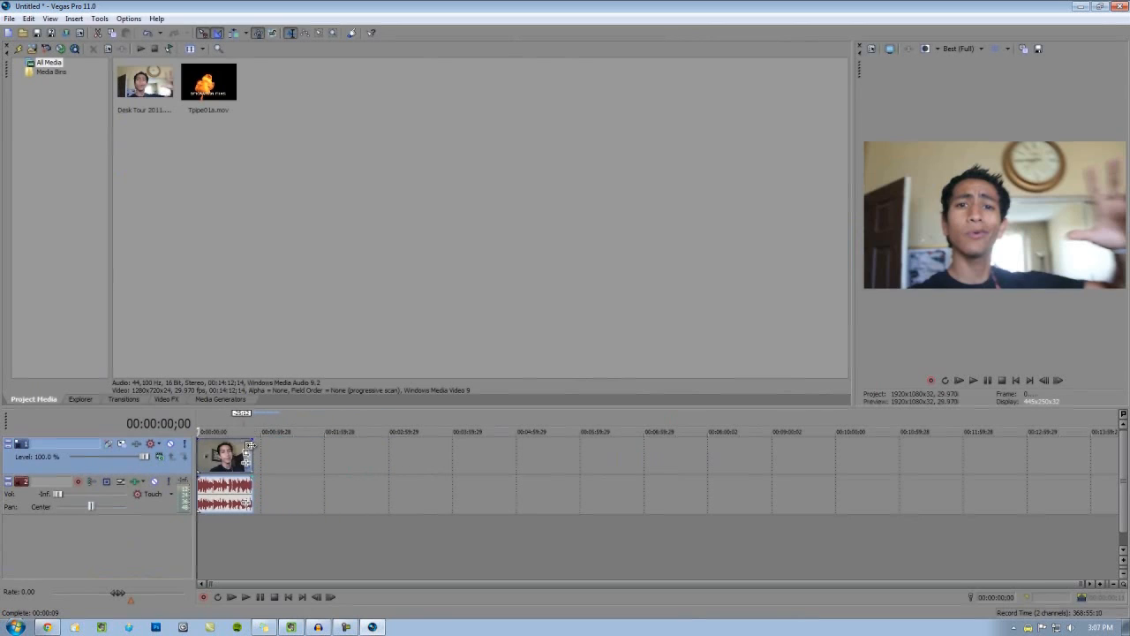
# - Set the playhead to 00:00:15;14 and insert a new video track above the Desk Tour 2011 footage
pyautogui.click(226, 466)
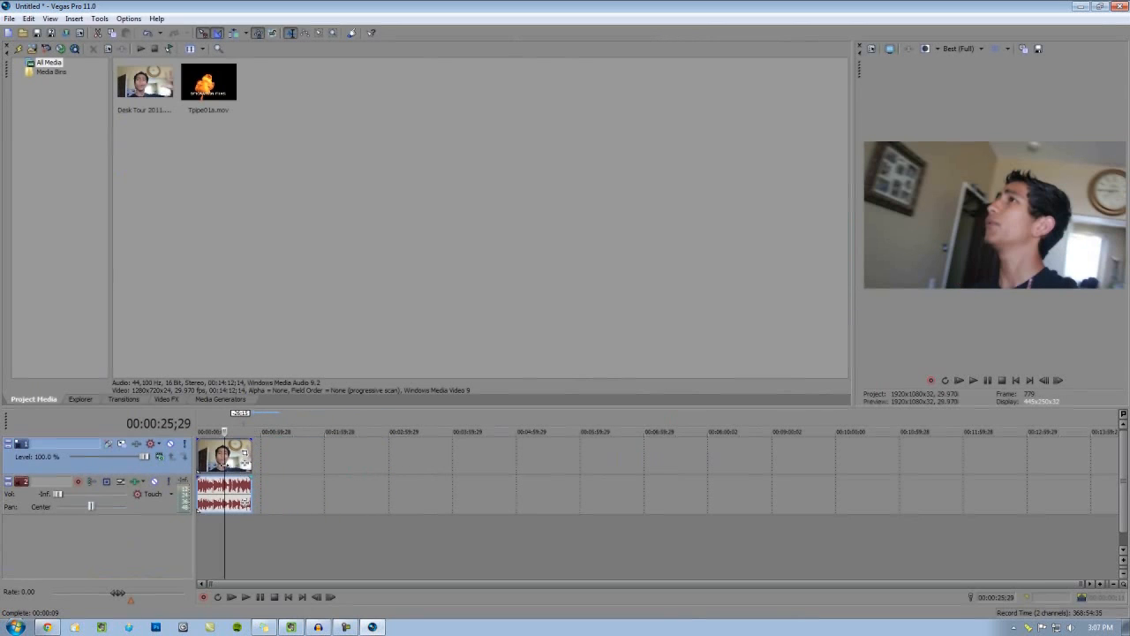
pyautogui.click(282, 599)
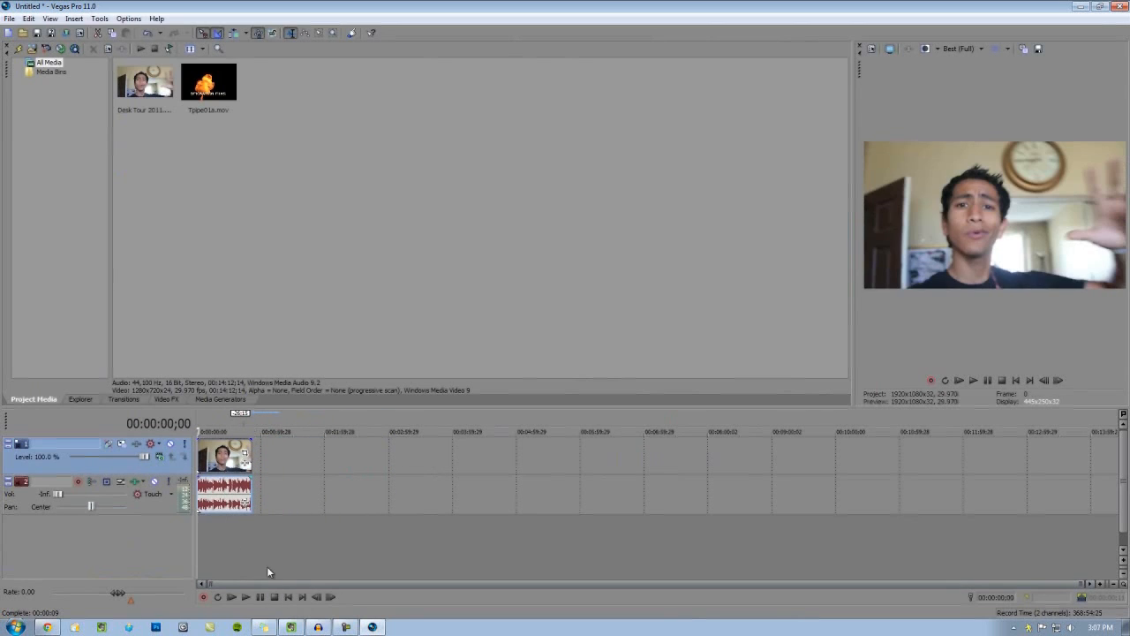
pyautogui.click(225, 463)
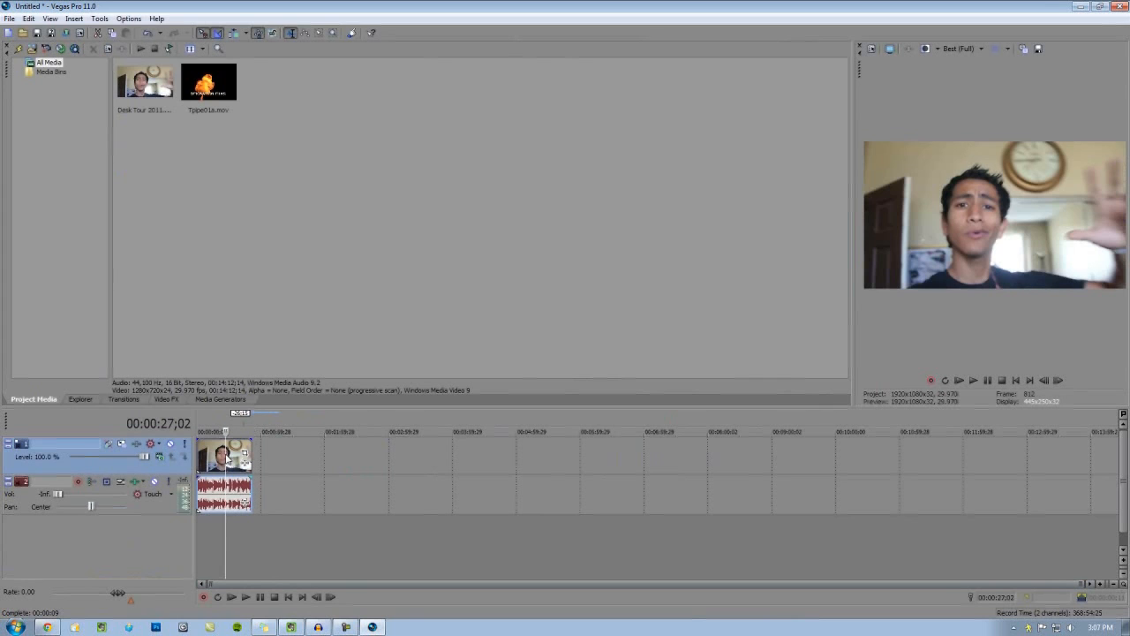
pyautogui.click(212, 462)
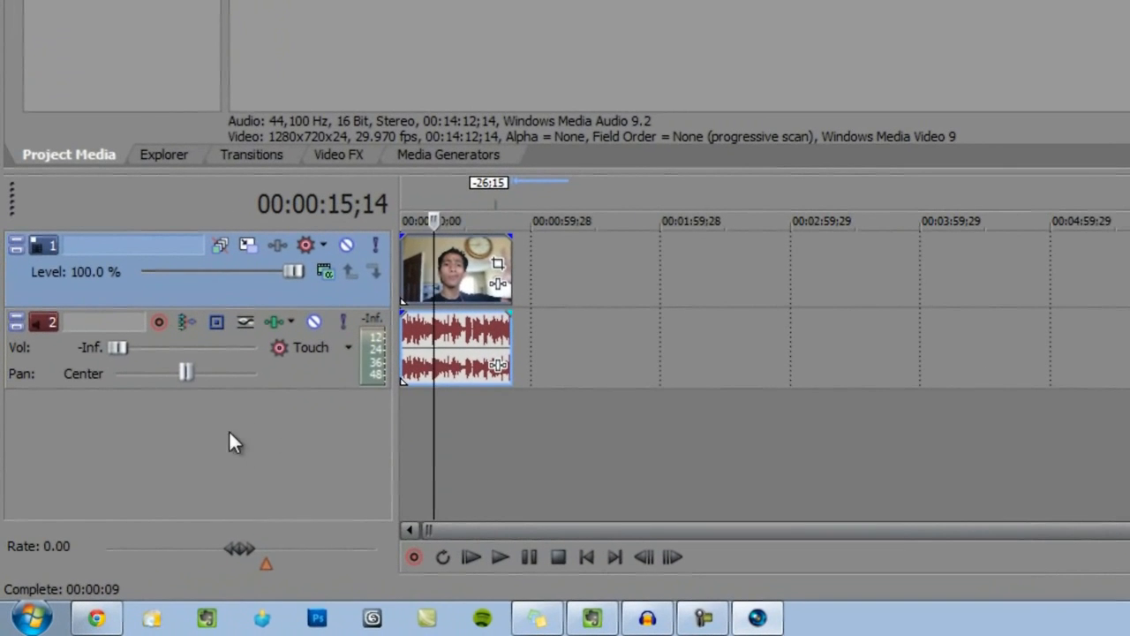
pyautogui.rightClick(267, 443)
pyautogui.click(412, 504)
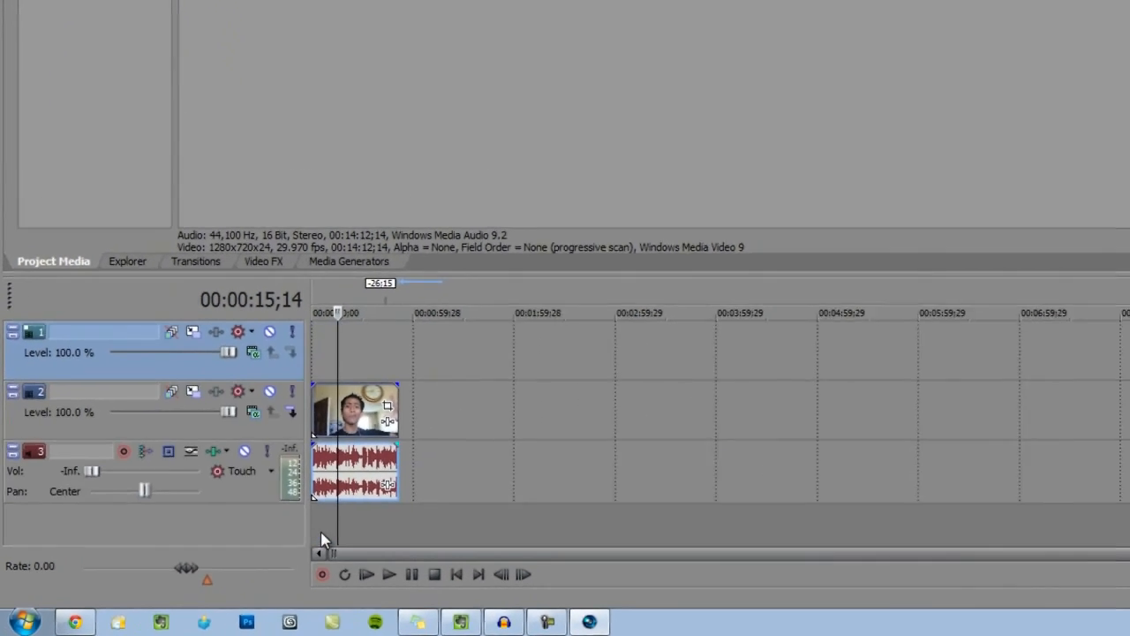
# - Place Tpipe01a.mov on the new video track so that it starts at about 00:00:12;18
pyautogui.moveTo(254, 19); pyautogui.dragTo(249, 433)
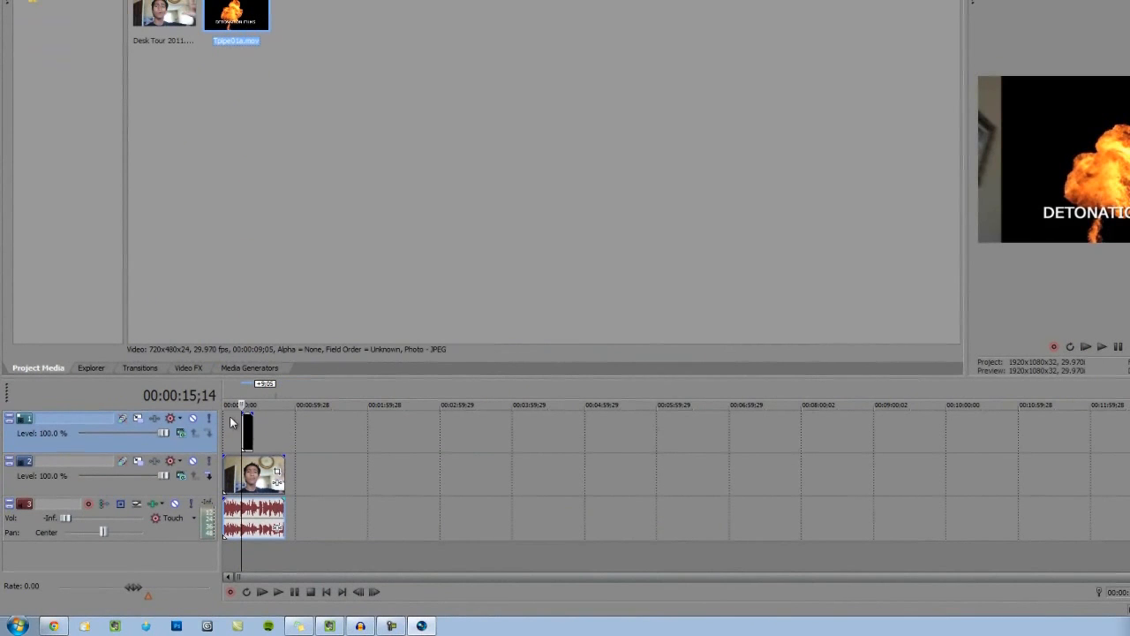
pyautogui.scroll(6, 242, 438)
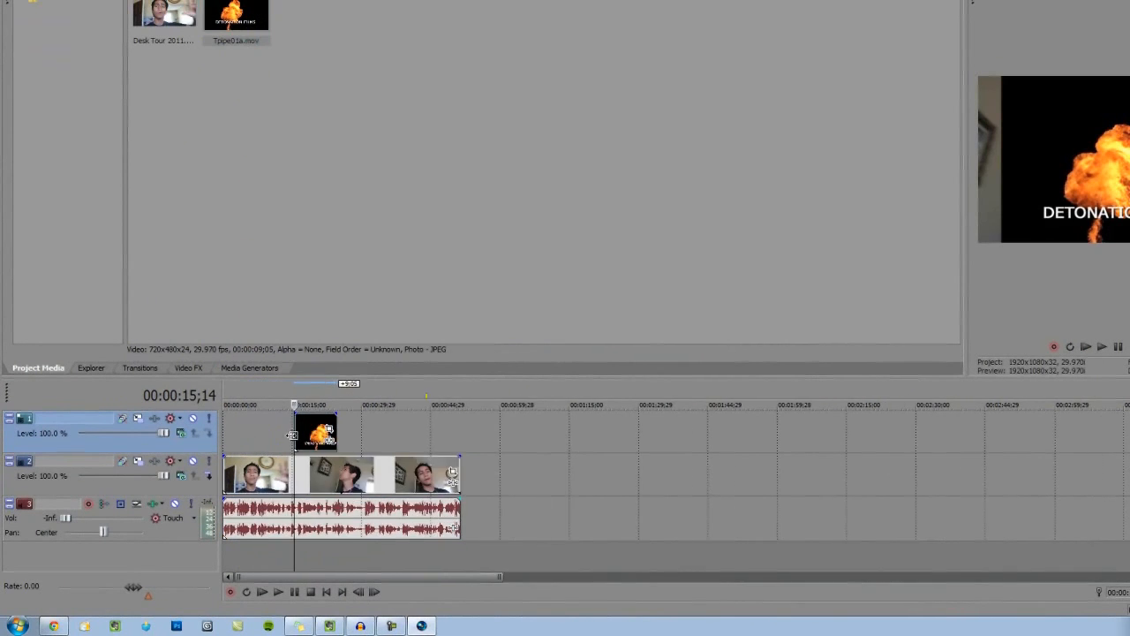
pyautogui.click(521, 486)
pyautogui.click(492, 484)
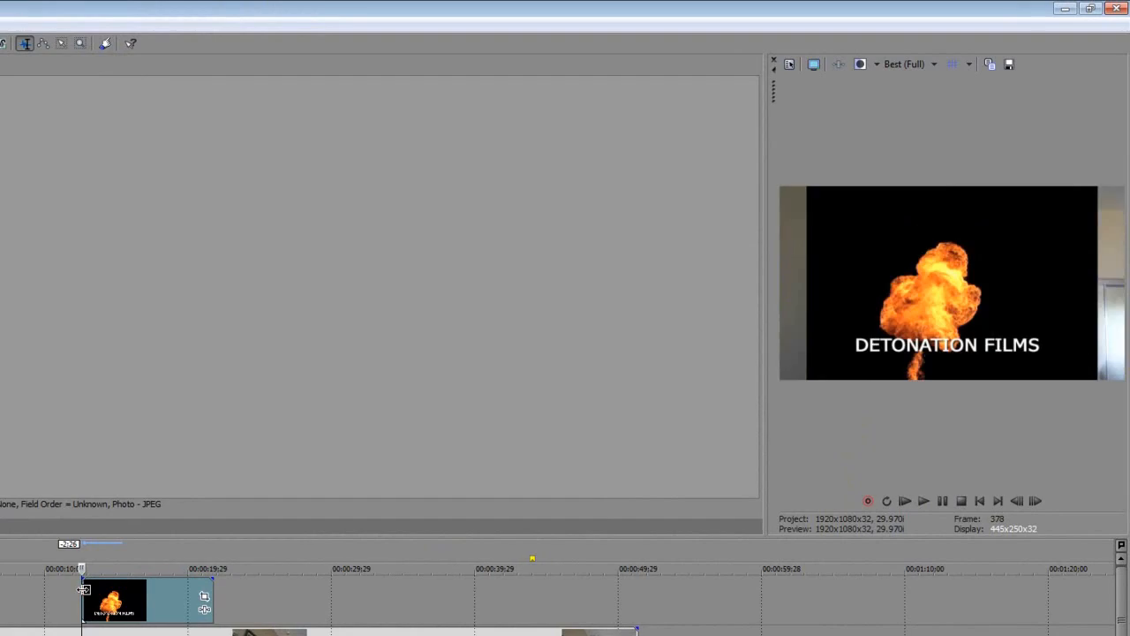
# - Play the explosion clip past its Detonation Films title to find where the fireball begins
pyautogui.press('space')
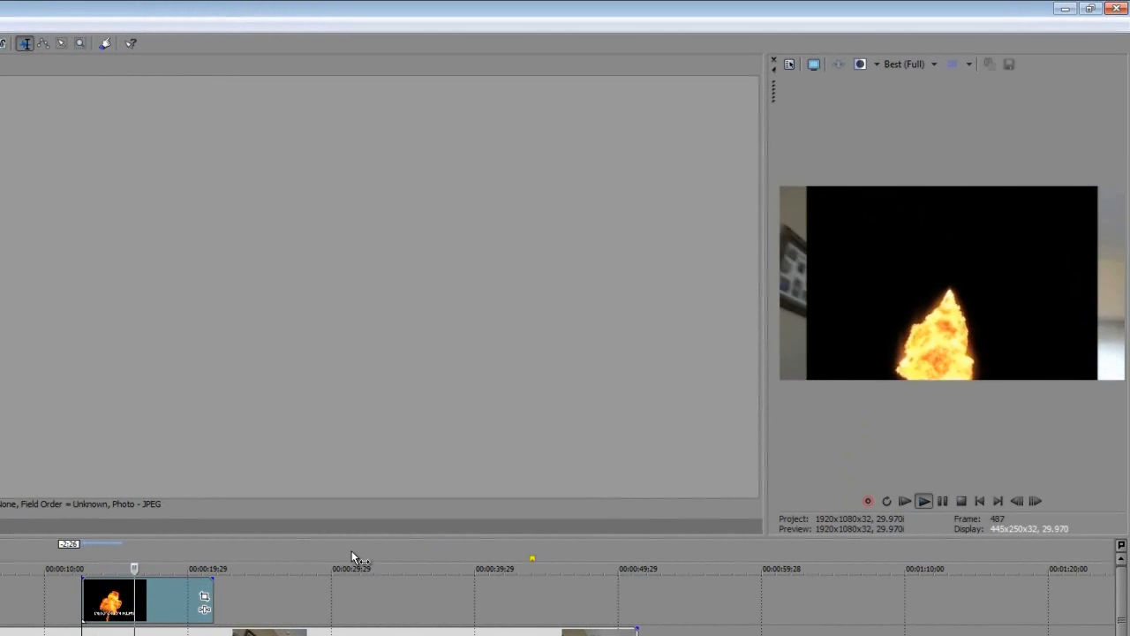
pyautogui.press('space')
pyautogui.click(134, 606)
pyautogui.click(141, 607)
pyautogui.click(135, 607)
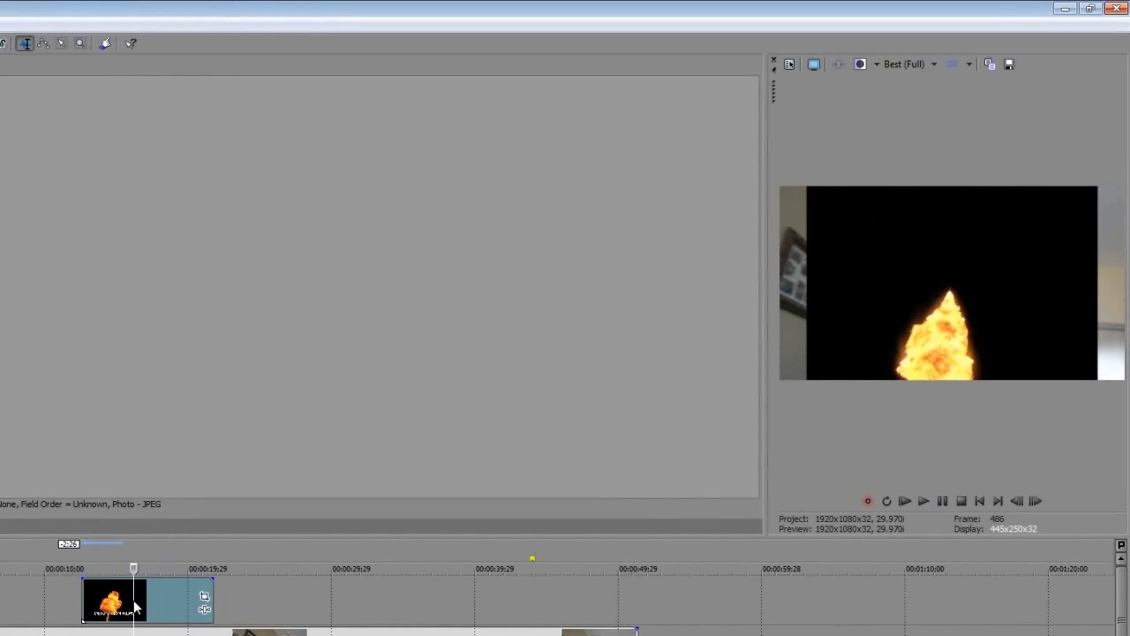
# - Split the explosion clip at frame 458, just before the fire appears, and delete the title section before the cut
pyautogui.press('Left')
pyautogui.press('Left')
pyautogui.press('Left')
pyautogui.press('Left')
pyautogui.press('Left')
pyautogui.press('Left')
pyautogui.press('Left')
pyautogui.press('Left')
pyautogui.press('Left')
pyautogui.press('Left')
pyautogui.press('Left')
pyautogui.press('Left')
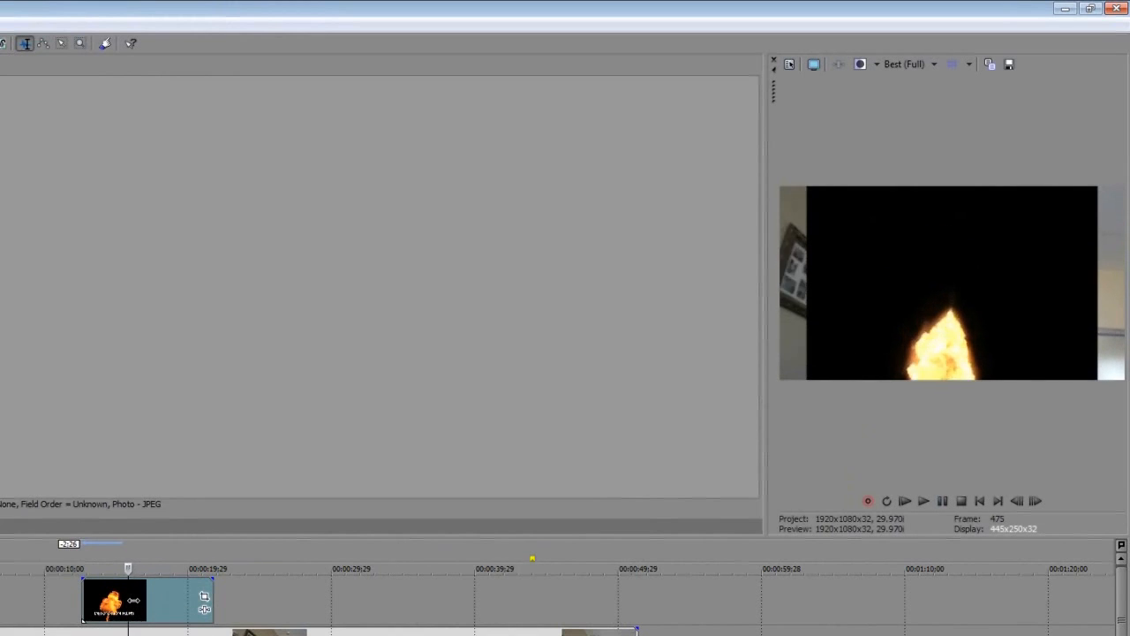
pyautogui.press('Left')
pyautogui.press('Left')
pyautogui.press('Left')
pyautogui.press('Left')
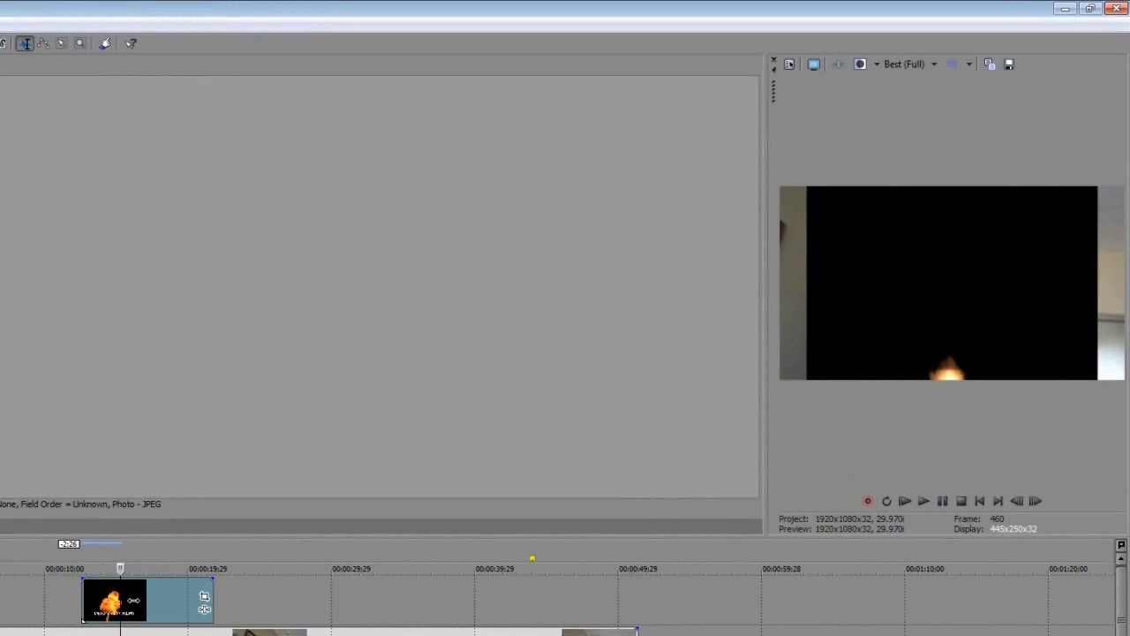
pyautogui.press('Left')
pyautogui.press('Right')
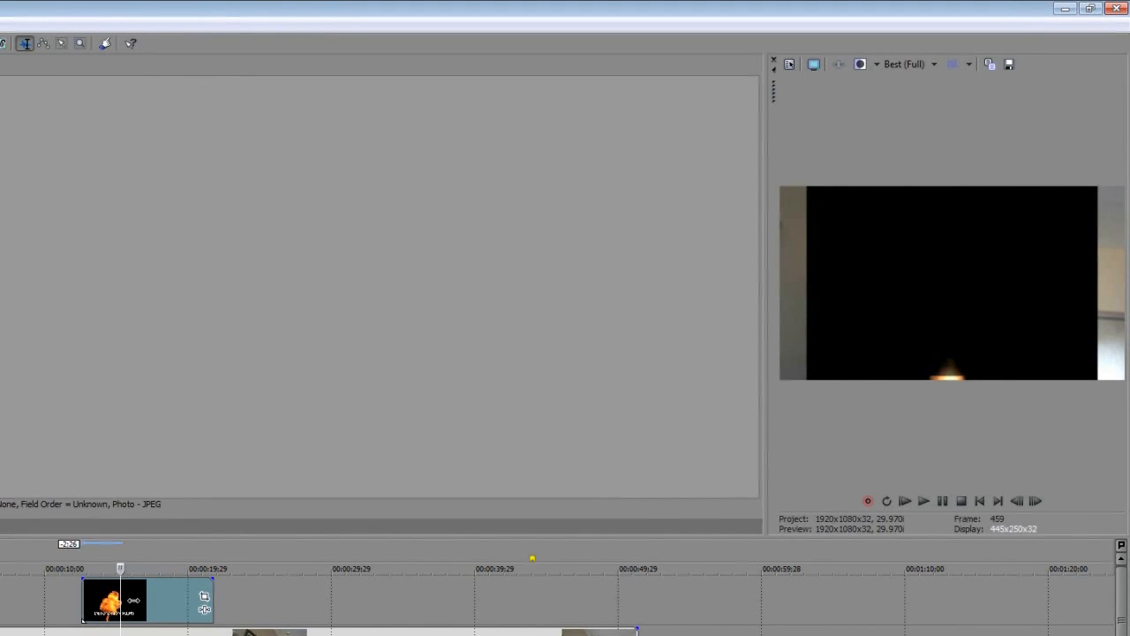
pyautogui.press('Left')
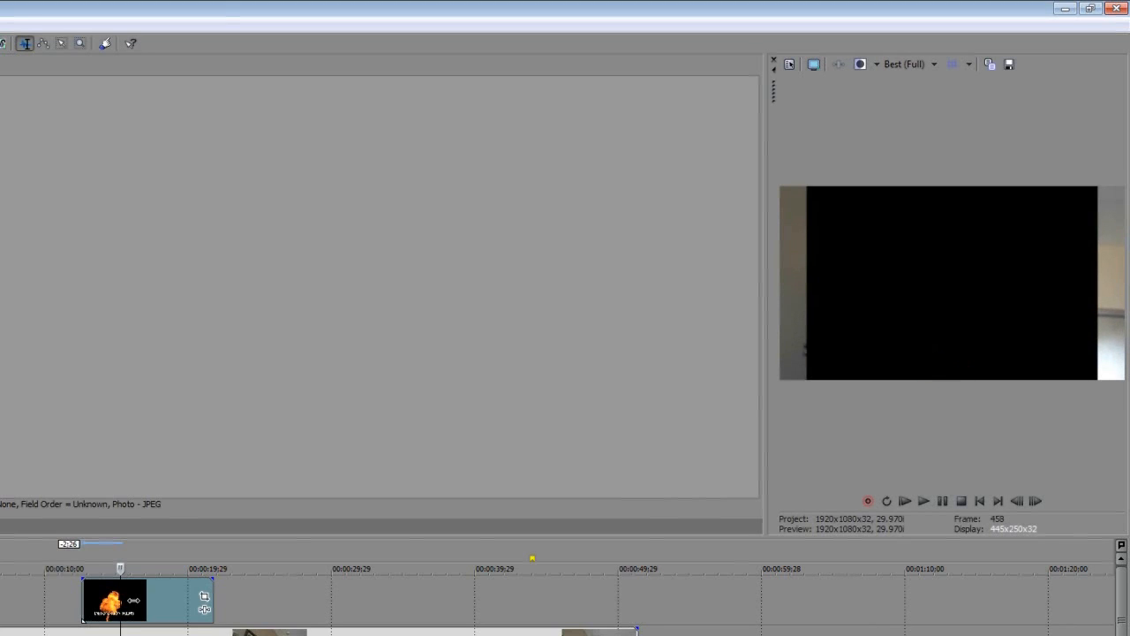
pyautogui.click(88, 595)
pyautogui.click(90, 594)
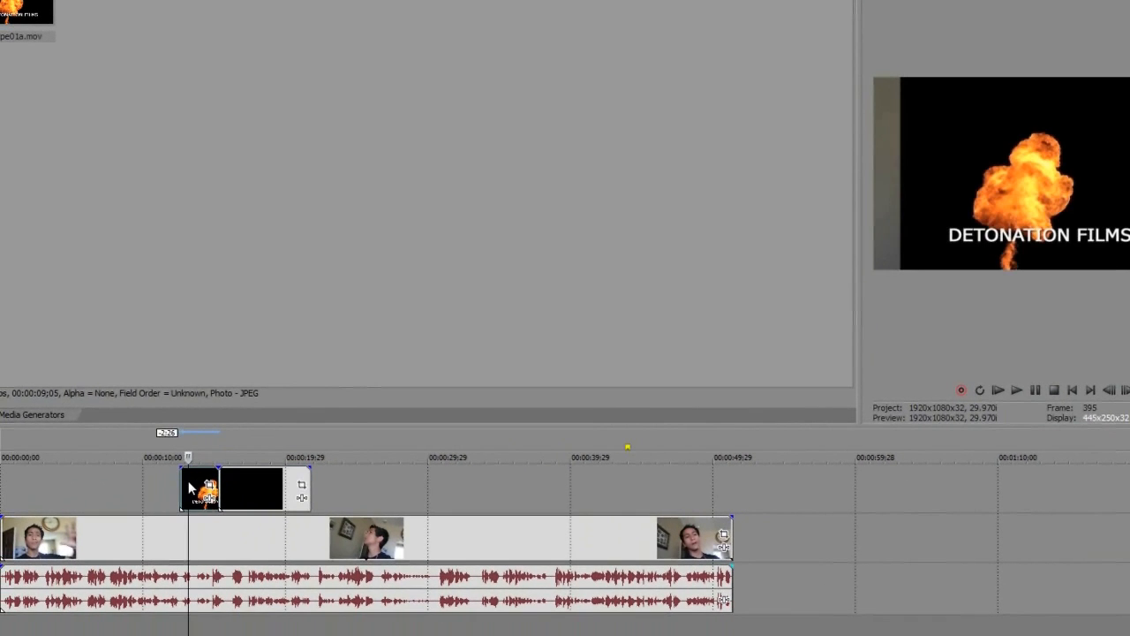
pyautogui.press('Delete')
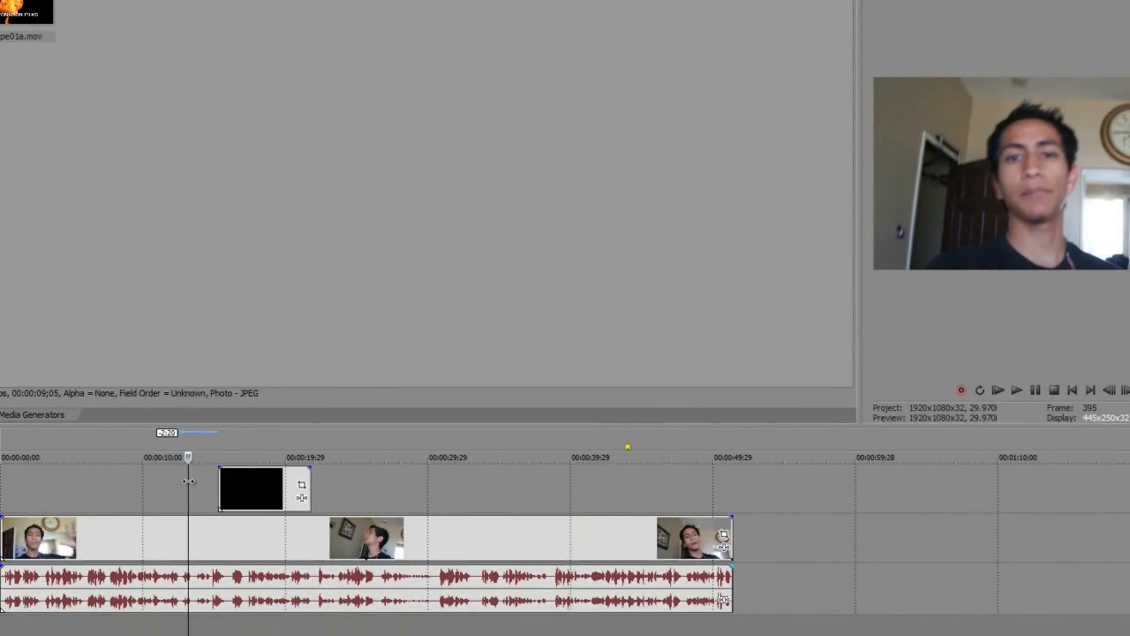
# - Move the remaining explosion clip back to about 12.5 seconds on the timeline and preview it over the footage
pyautogui.moveTo(244, 481); pyautogui.dragTo(216, 481)
pyautogui.click(154, 480)
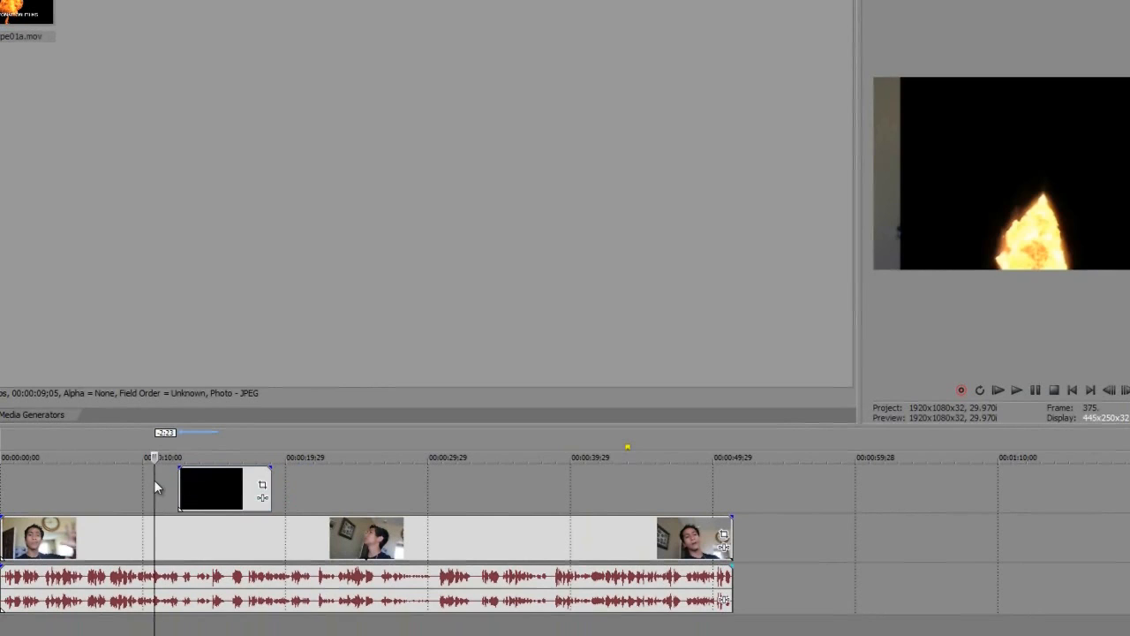
pyautogui.press('space')
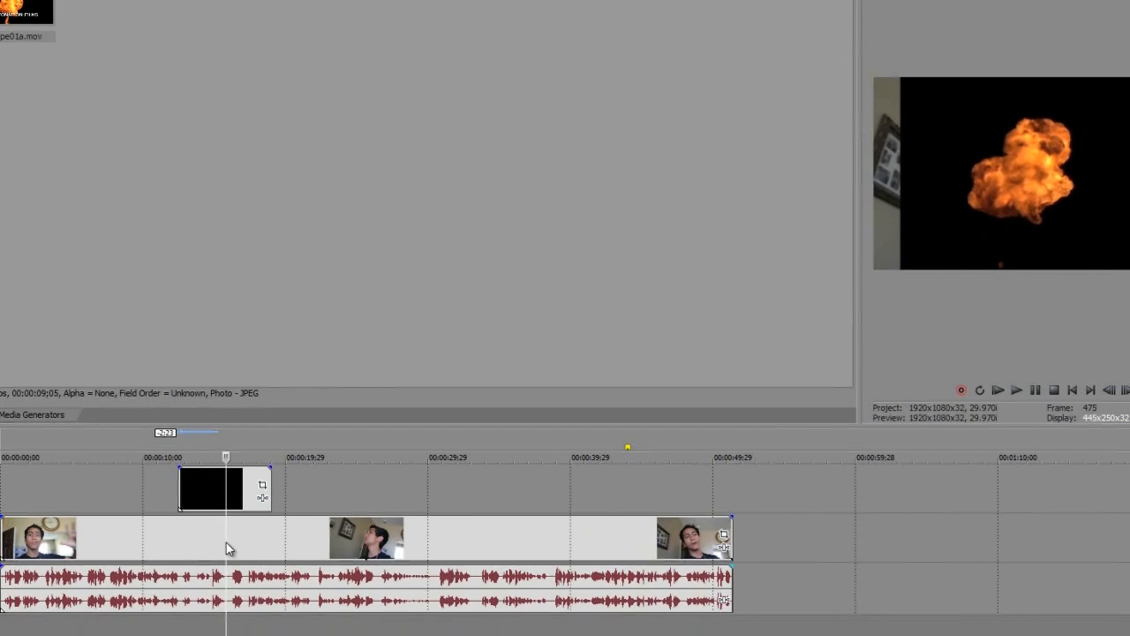
# - Change the explosion track's compositing mode so that its black background drops out over the Desk Tour footage
pyautogui.click(218, 485)
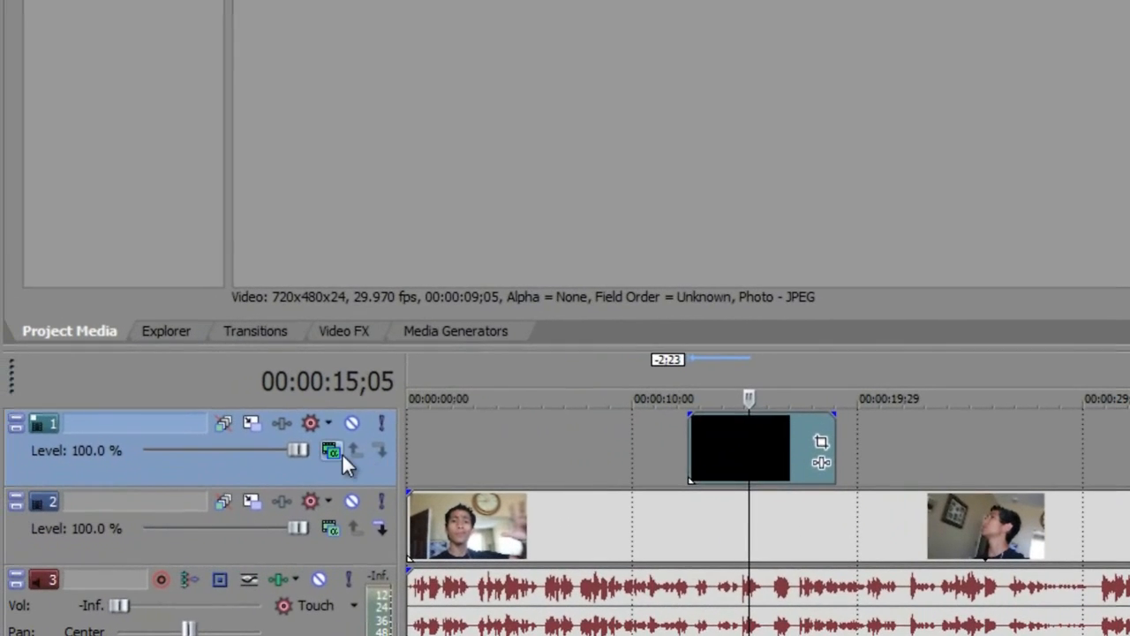
pyautogui.click(94, 476)
pyautogui.click(430, 132)
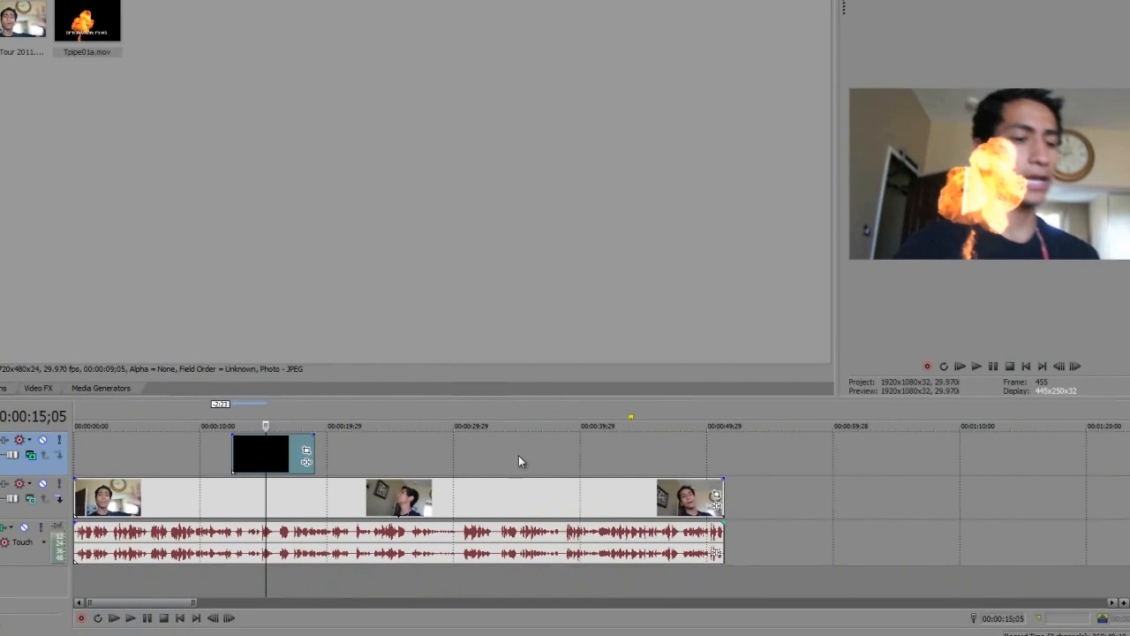
# - Play the composited explosion over the footage from just before the explosion clip starts
pyautogui.click(249, 449)
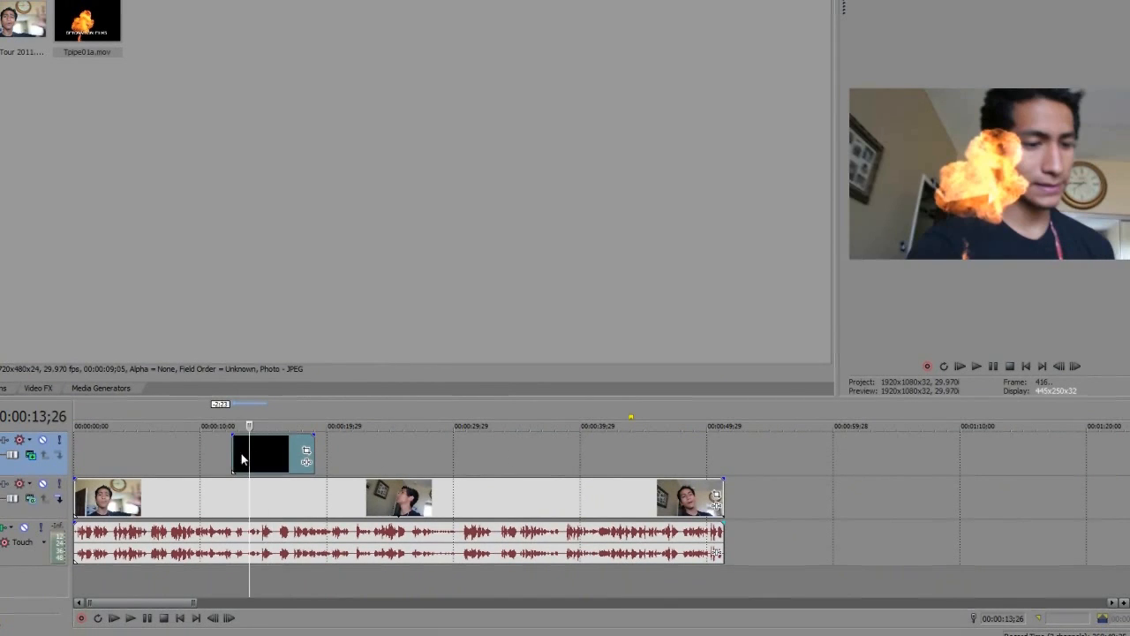
pyautogui.click(228, 453)
pyautogui.press('space')
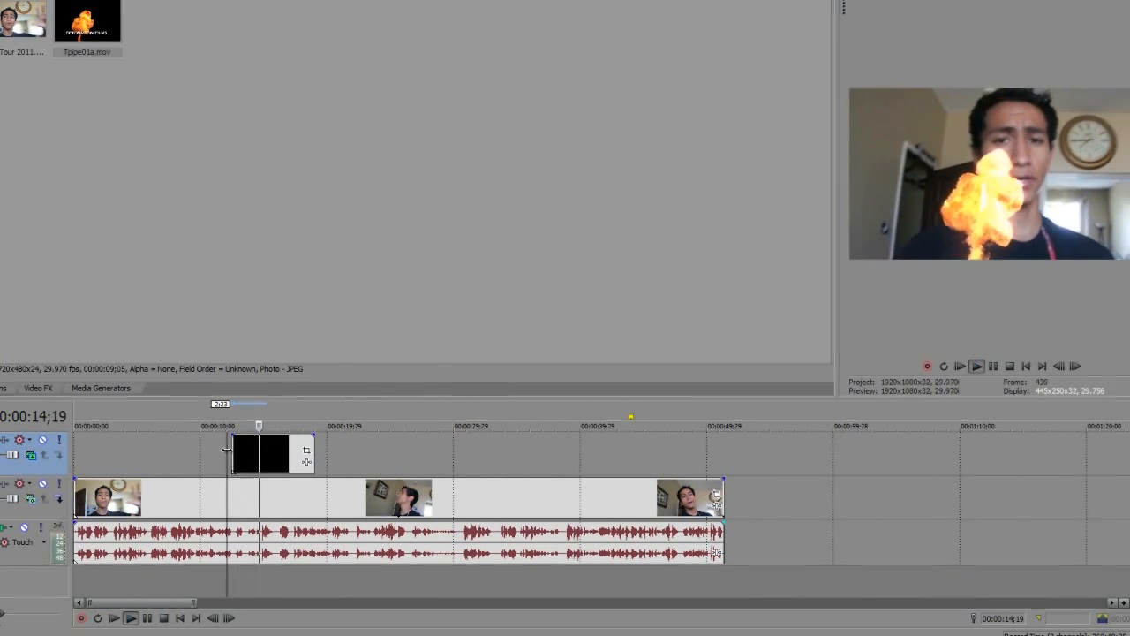
pyautogui.press('space')
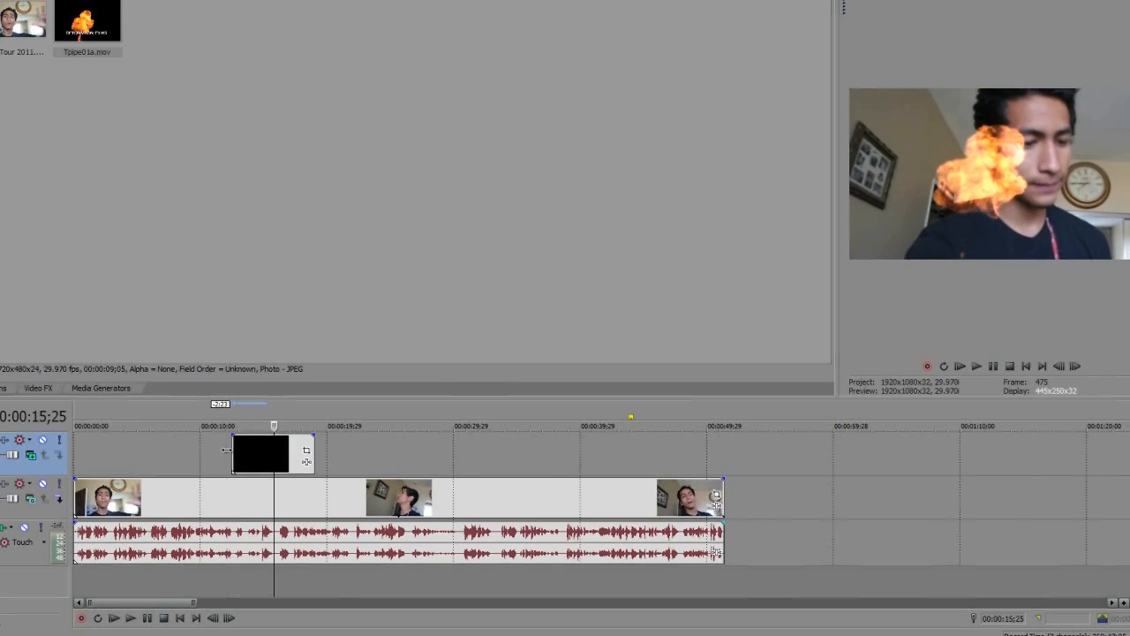
pyautogui.click(232, 451)
pyautogui.click(266, 446)
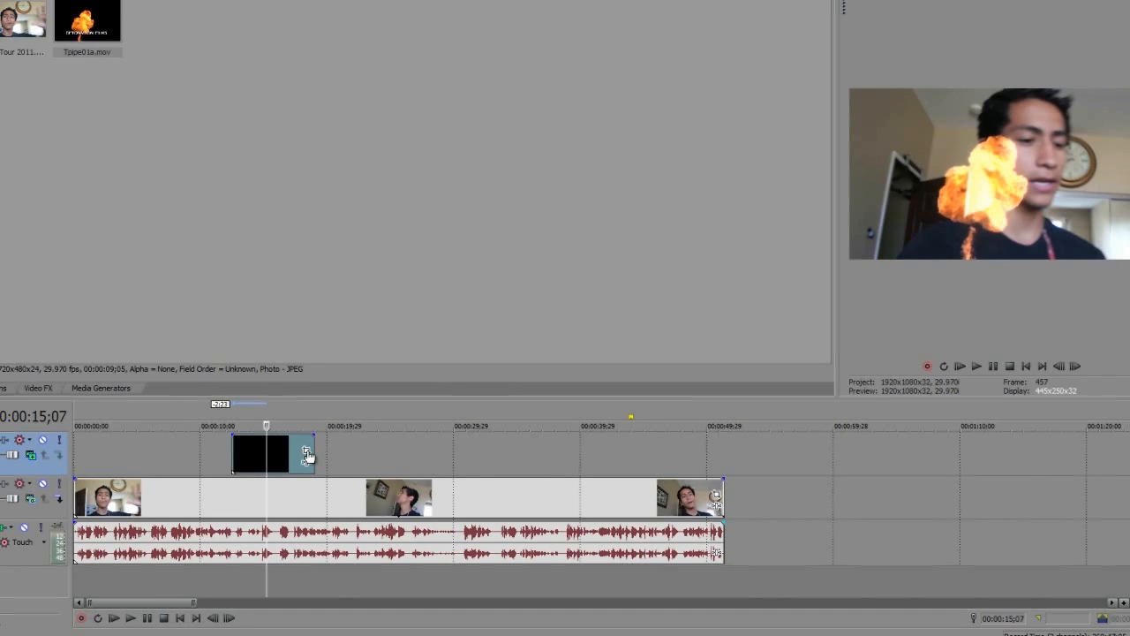
pyautogui.click(307, 454)
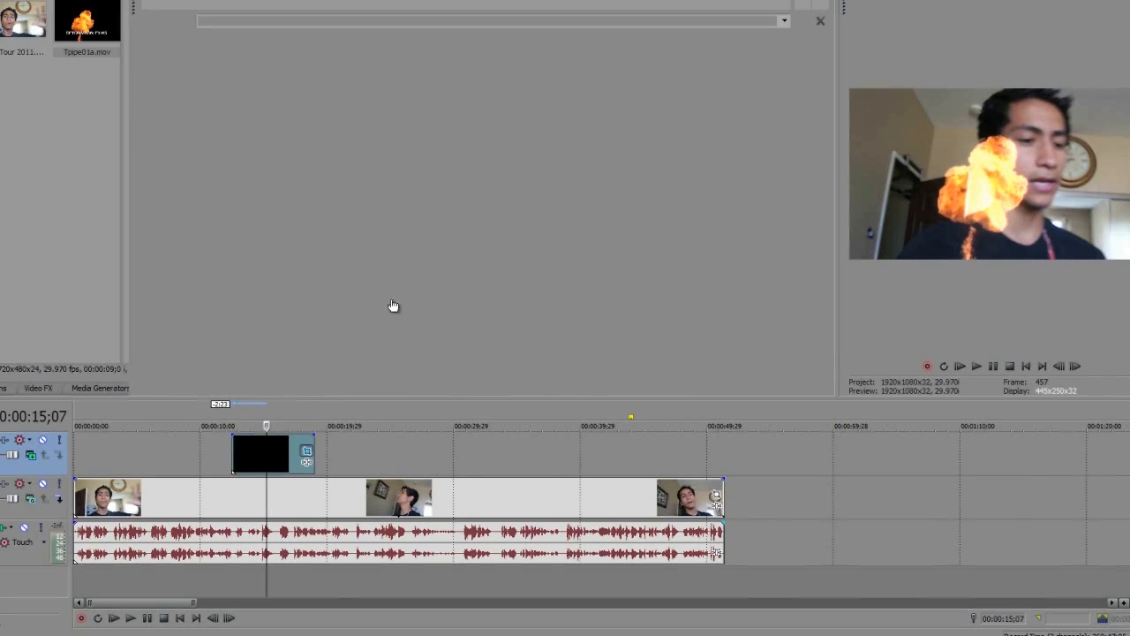
pyautogui.scroll(-3, 774, 253)
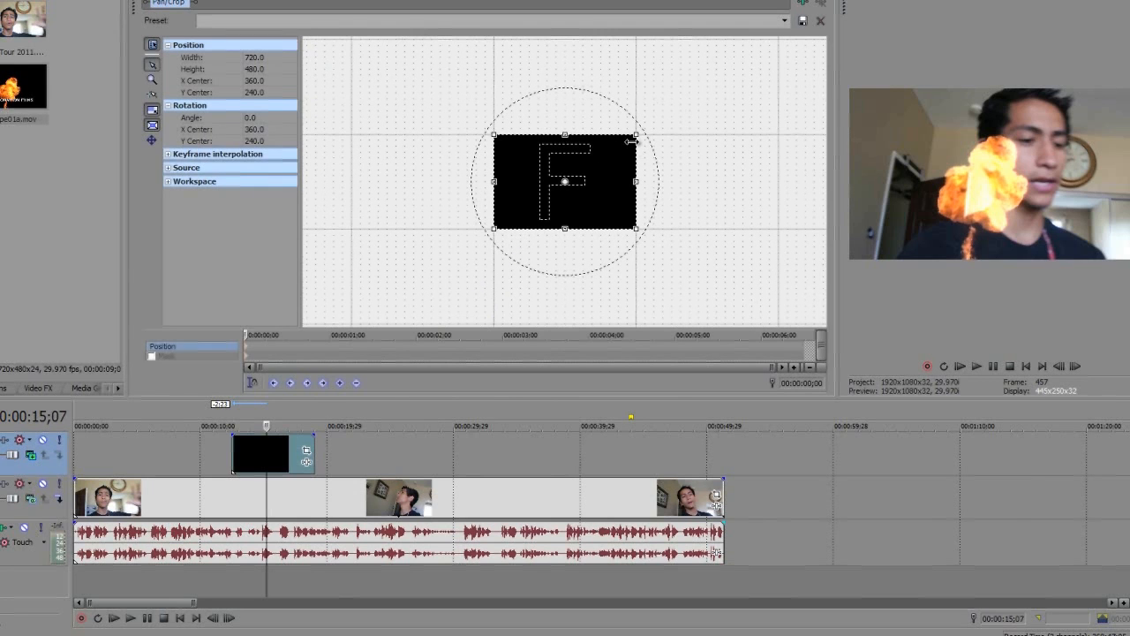
pyautogui.moveTo(646, 136); pyautogui.dragTo(651, 171)
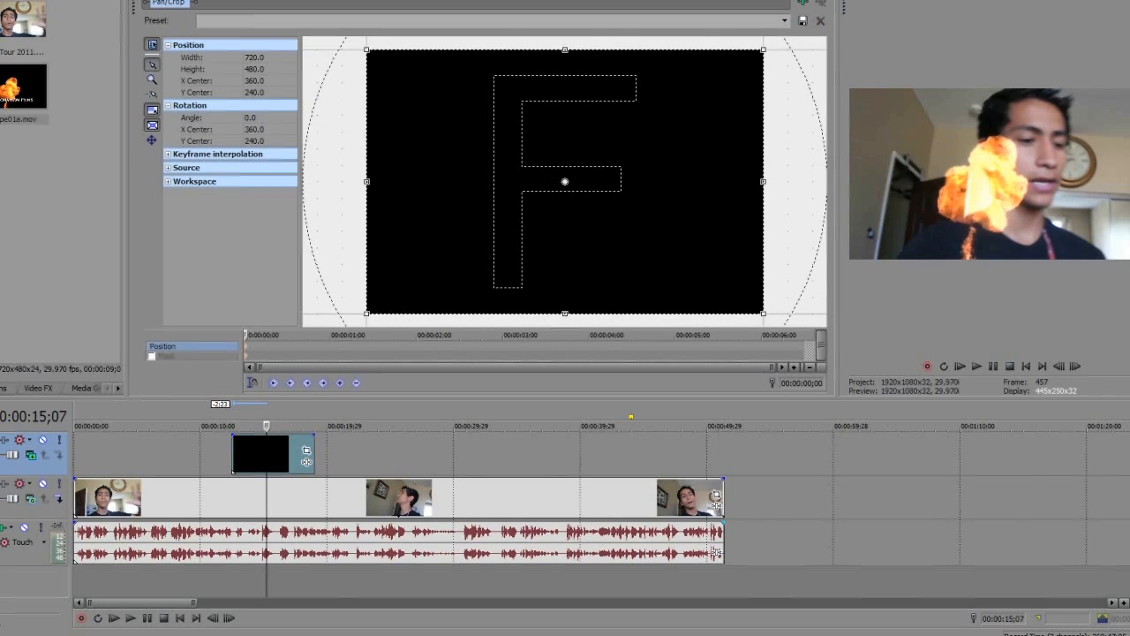
pyautogui.click(823, 0)
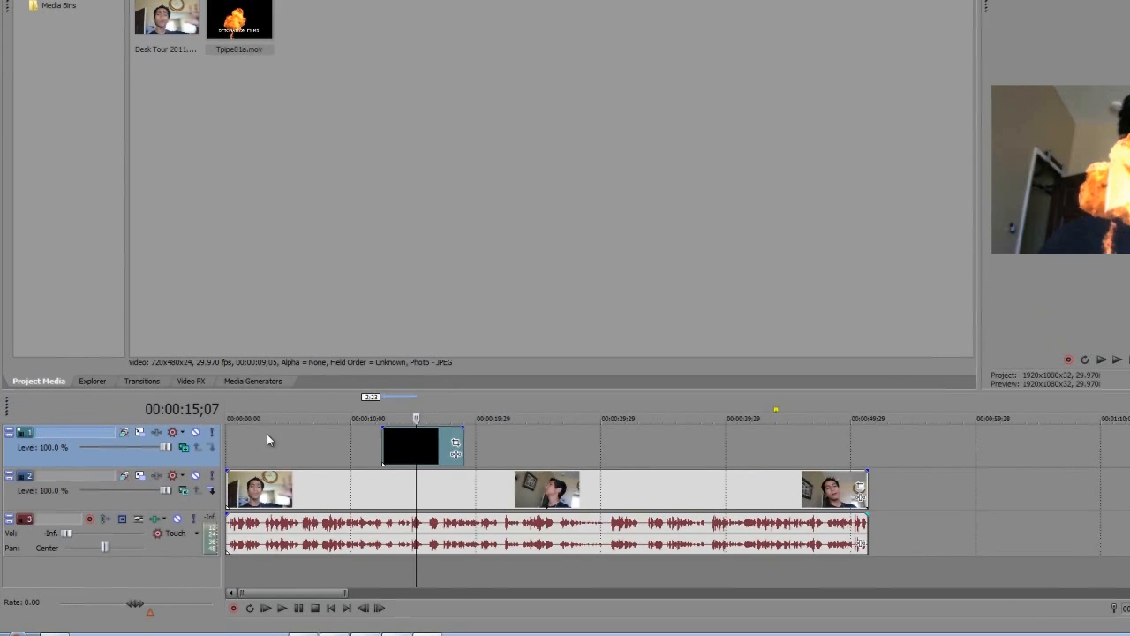
# - Use Track Motion on the explosion track to shift the explosion to the picture's upper-left area and rotate it clockwise past a quarter turn
pyautogui.click(919, 446)
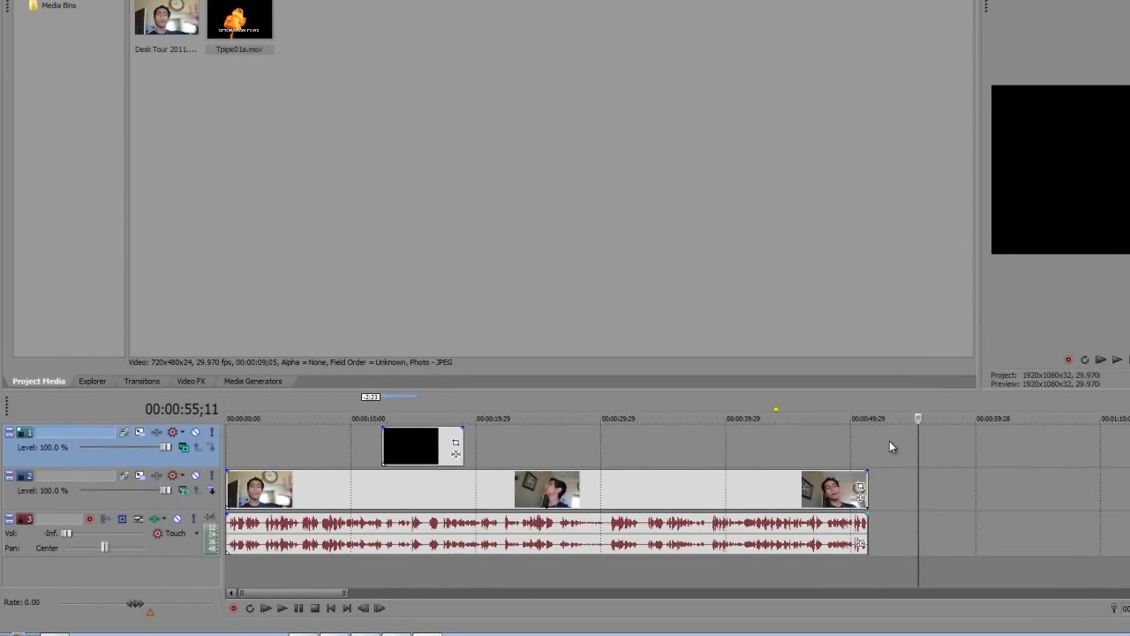
pyautogui.click(413, 442)
pyautogui.click(140, 432)
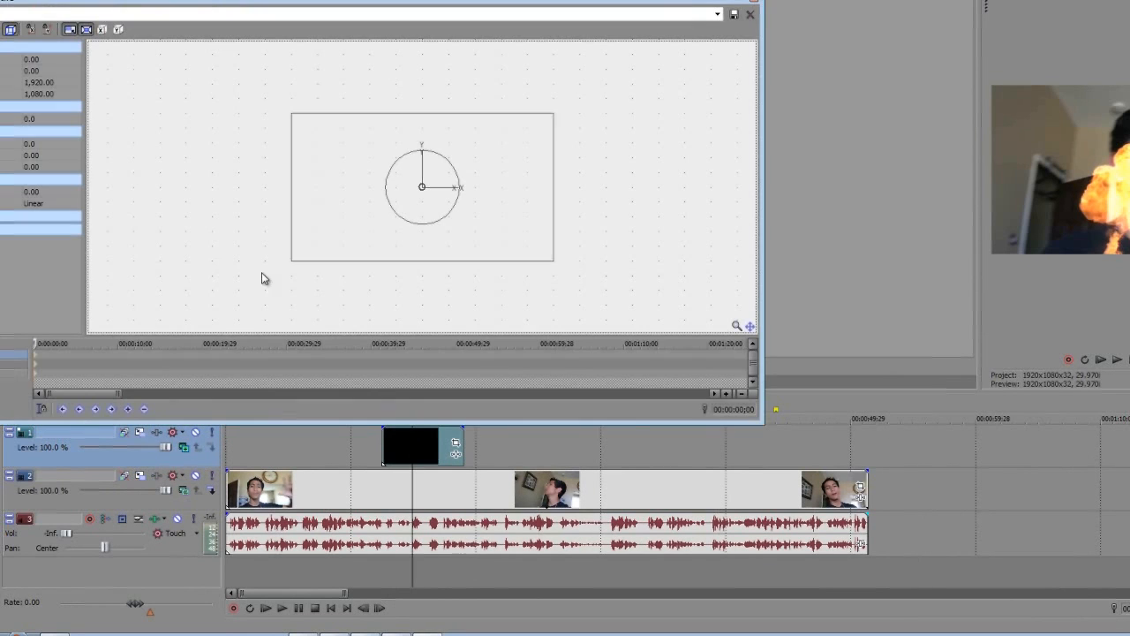
pyautogui.scroll(-2, 616, 209)
pyautogui.moveTo(439, 168); pyautogui.dragTo(393, 151)
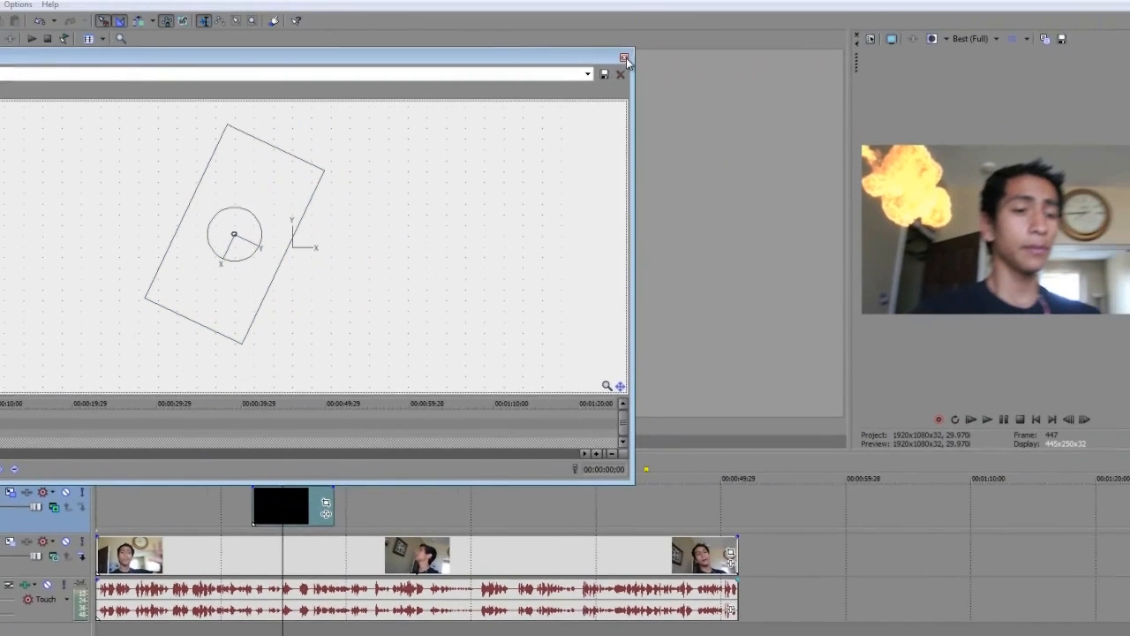
pyautogui.click(741, 5)
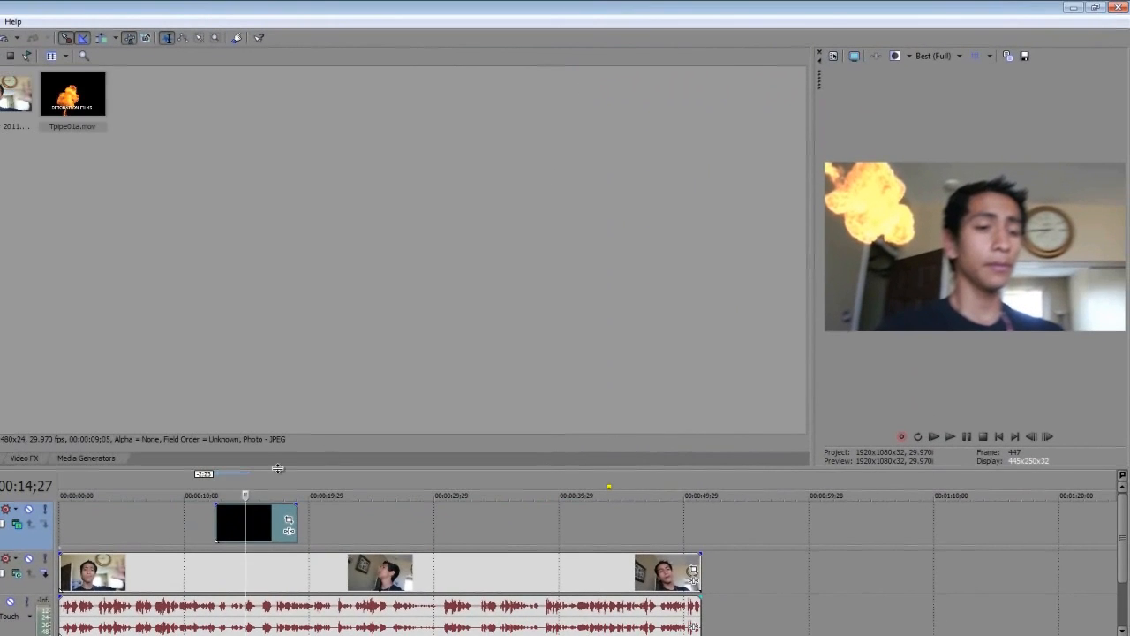
# - Play the repositioned explosion over the footage from just before the explosion clip starts until after it ends
pyautogui.click(210, 521)
pyautogui.click(187, 521)
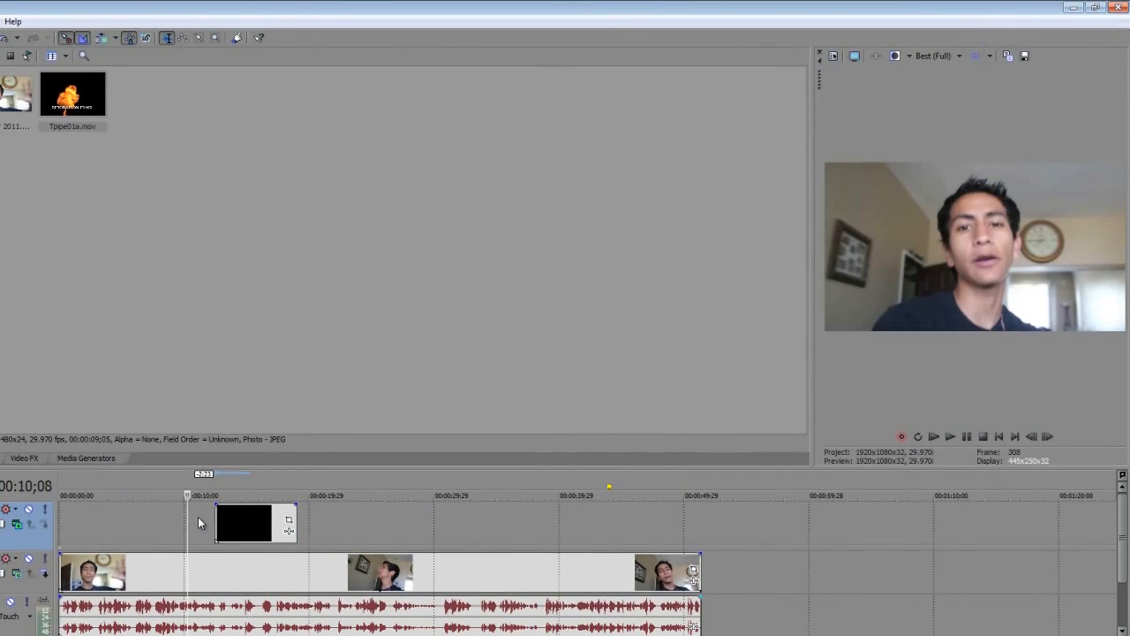
pyautogui.click(200, 520)
pyautogui.press('space')
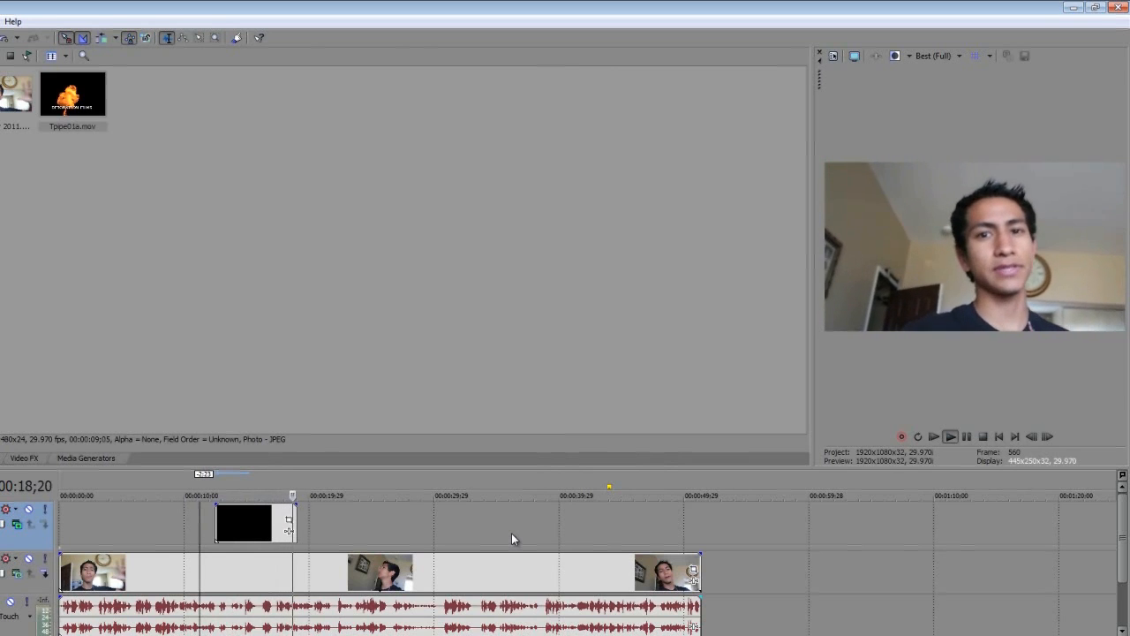
pyautogui.press('Return')
pyautogui.click(366, 535)
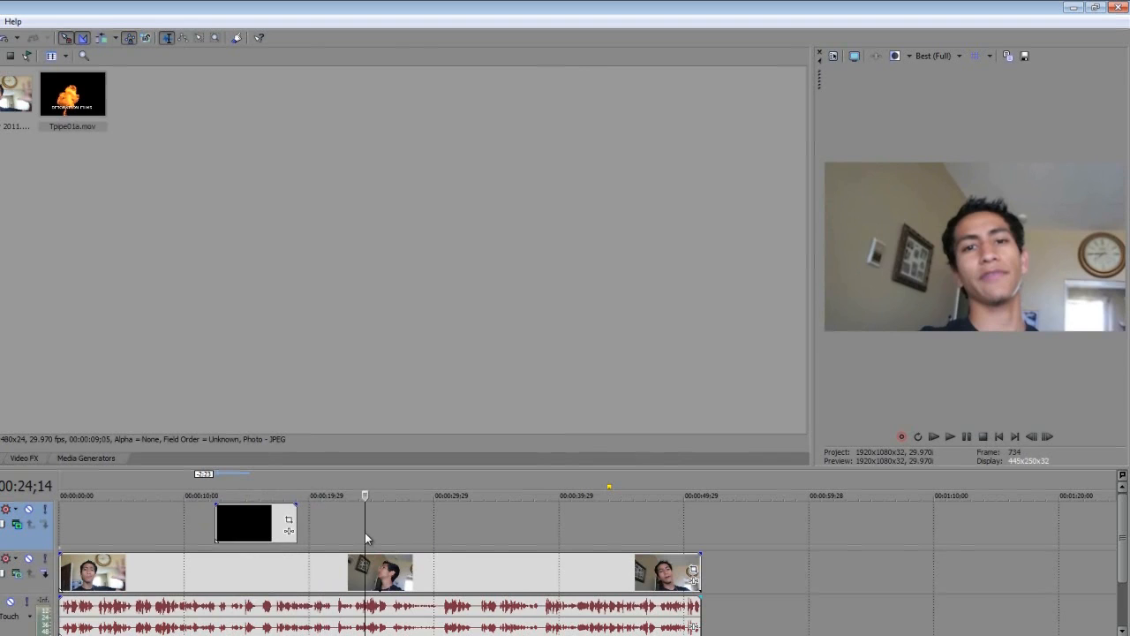
pyautogui.click(335, 523)
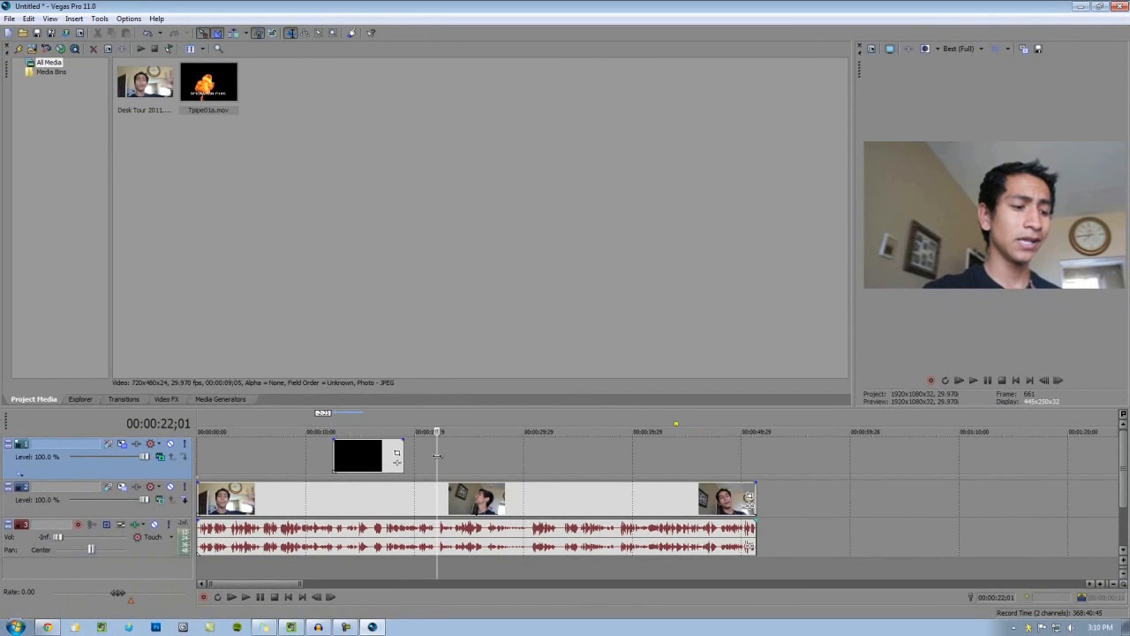